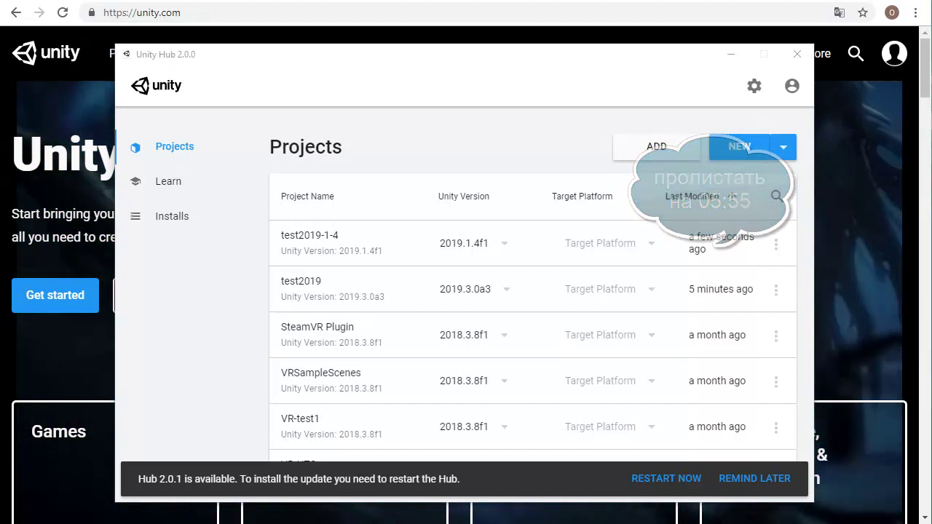
Minimize Unity Hub and bring up the account menu on the unity.com homepage.
{"action": "left_click", "coordinate": [731, 55]}
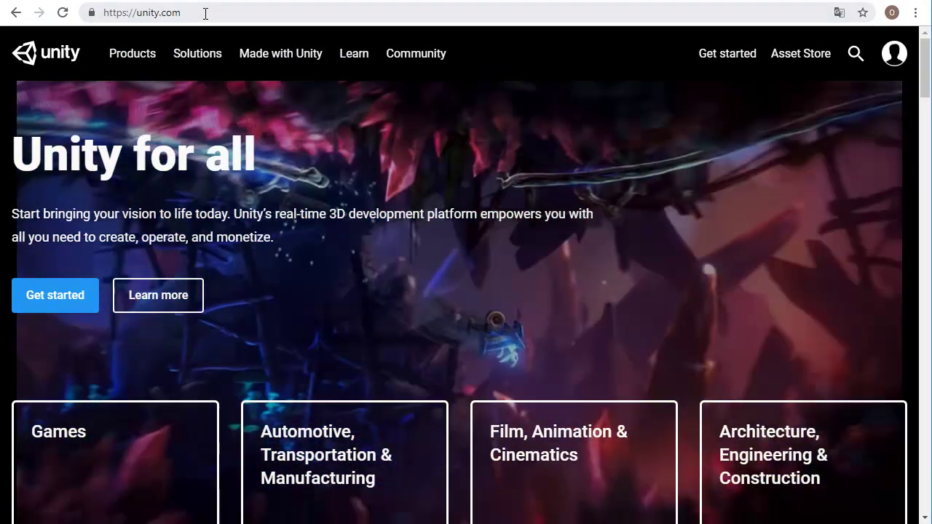
{"action": "left_click", "coordinate": [206, 13]}
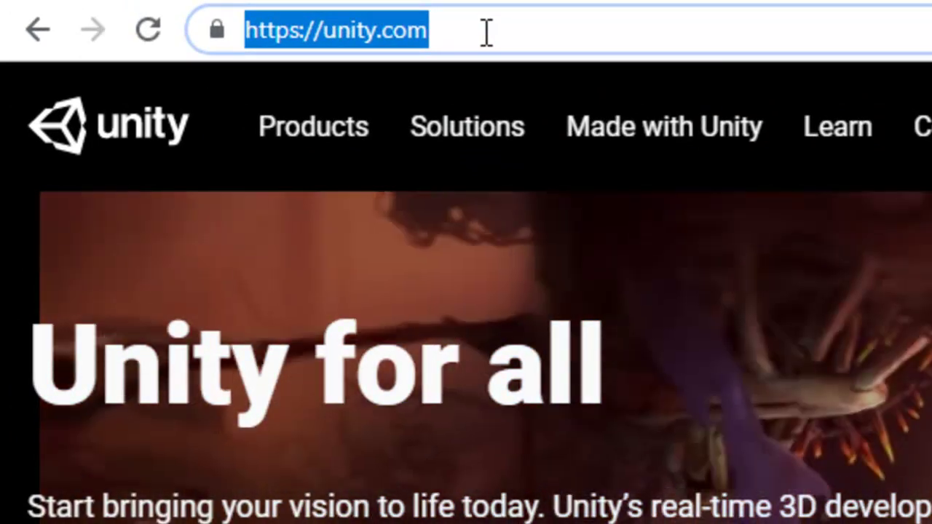
{"action": "left_click", "coordinate": [487, 32]}
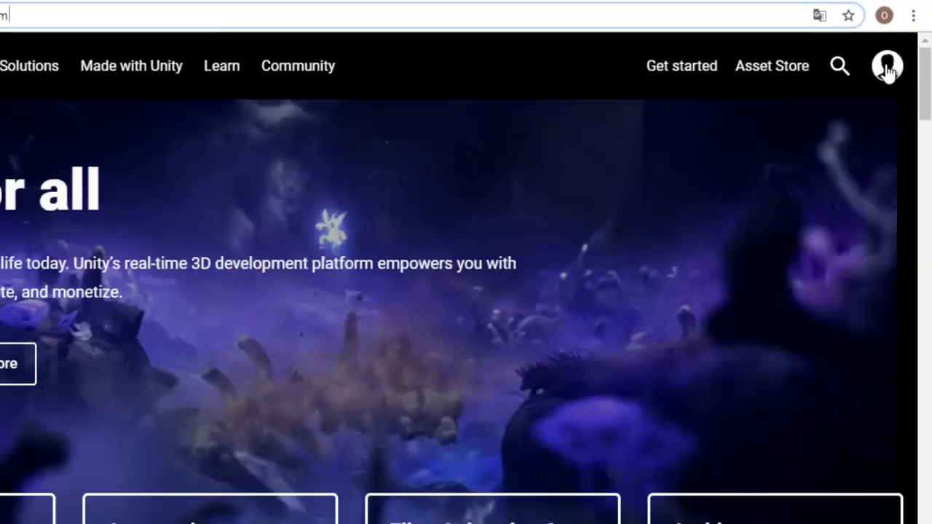
{"action": "left_click", "coordinate": [889, 70]}
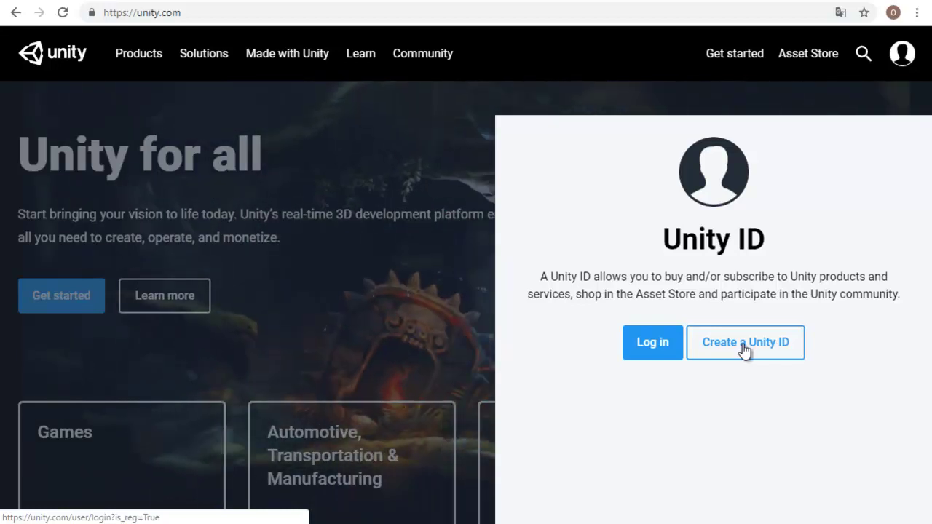
Start a new Unity ID and step through the Password, Username and Full Name fields.
{"action": "left_click", "coordinate": [743, 346]}
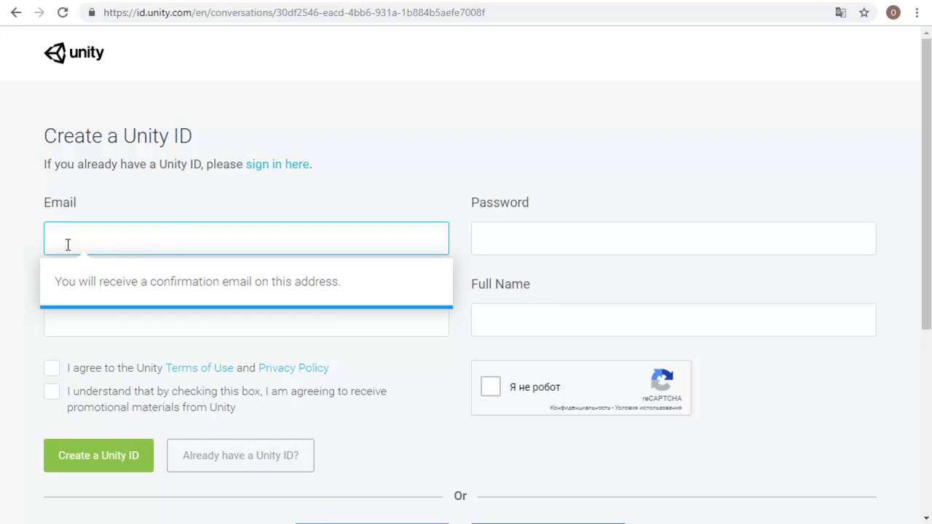
{"action": "left_click", "coordinate": [538, 245]}
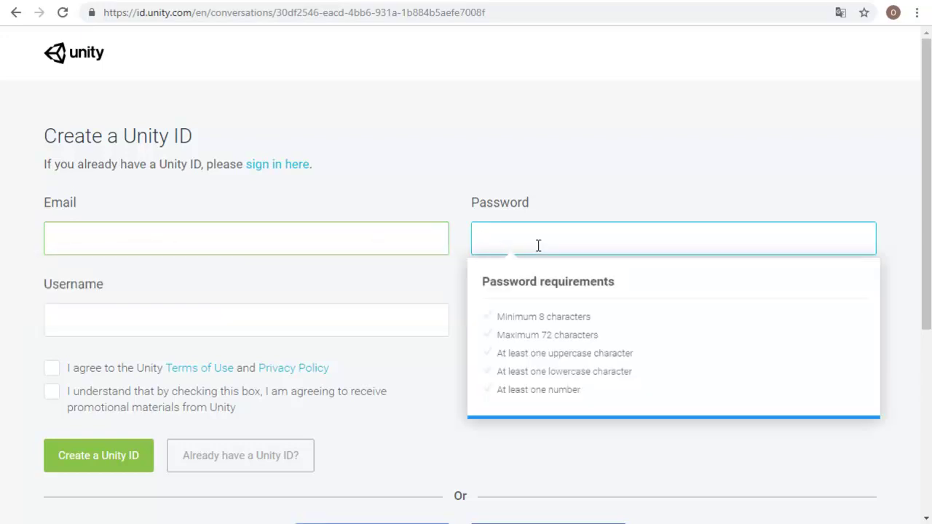
{"action": "left_click", "coordinate": [352, 321]}
{"action": "left_click", "coordinate": [515, 318]}
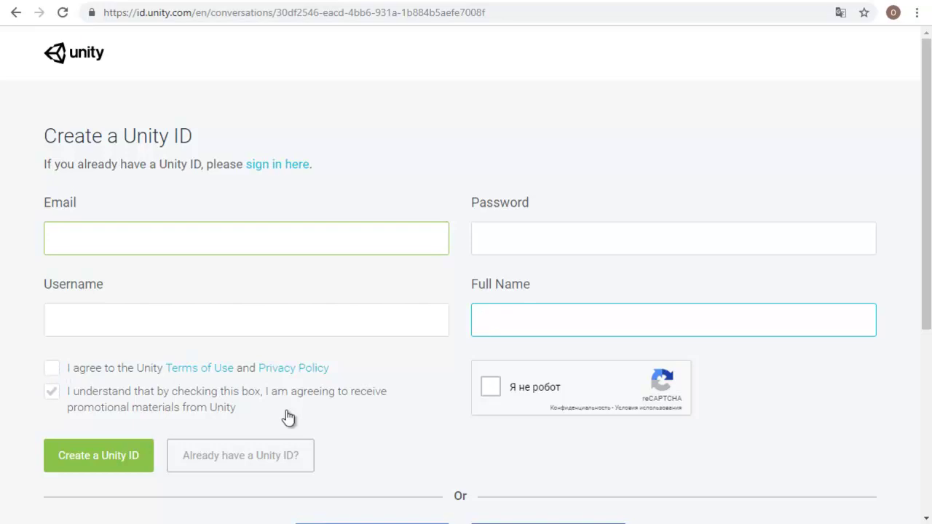
Open the Terms of Use in a new tab and scroll through them.
{"action": "right_click", "coordinate": [201, 375]}
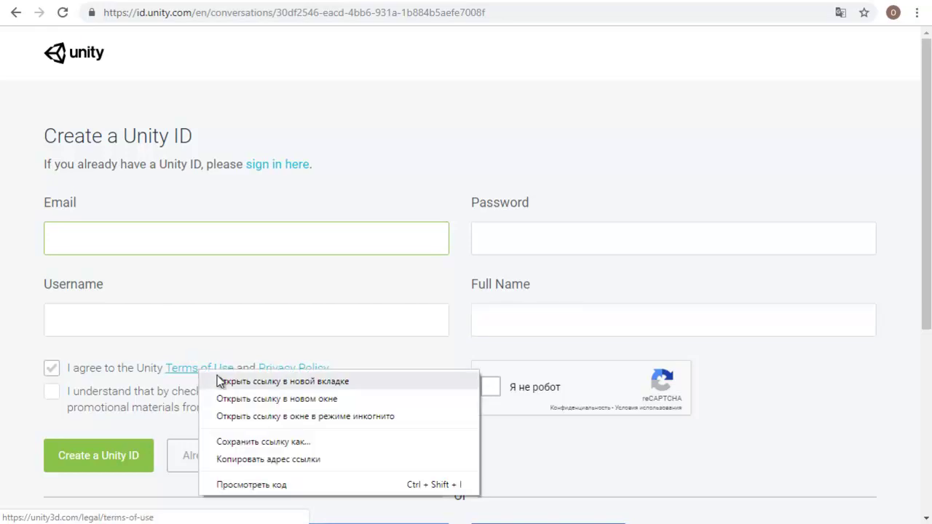
{"action": "left_click", "coordinate": [220, 382]}
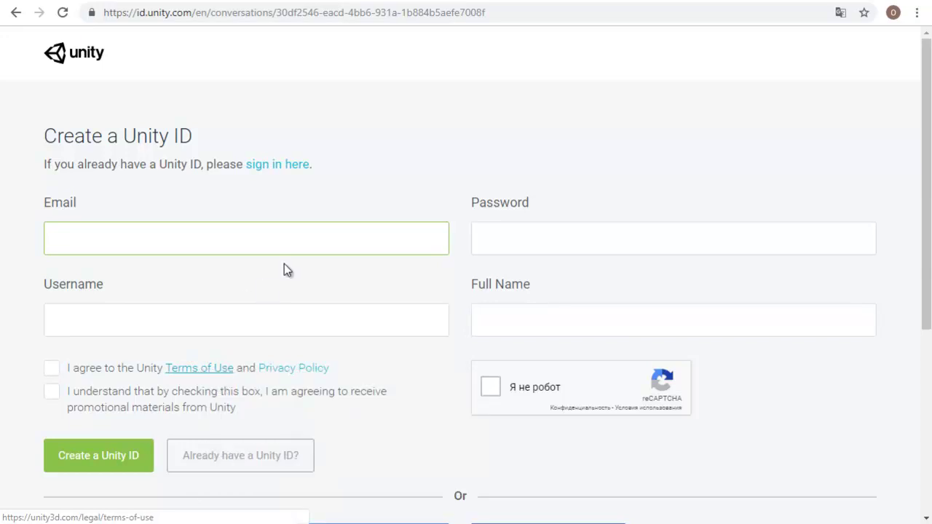
{"action": "left_click", "coordinate": [416, 1]}
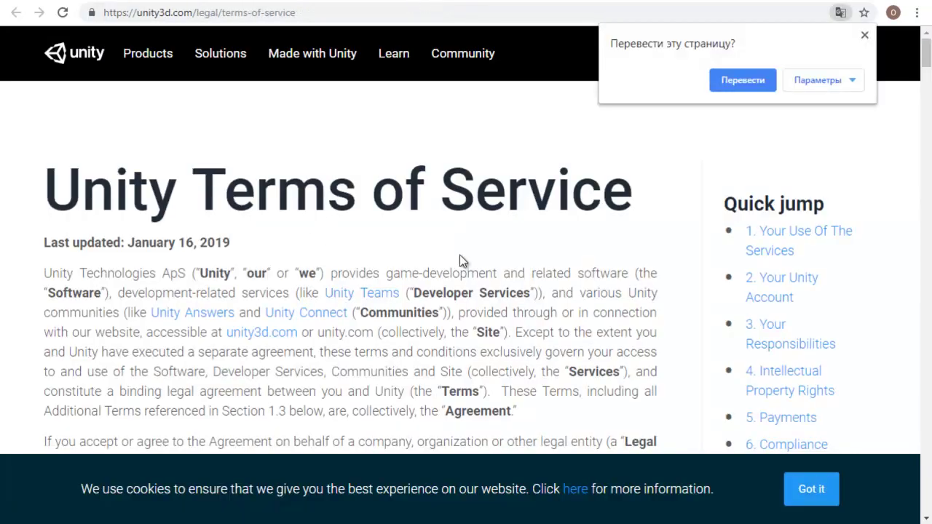
{"action": "scroll", "coordinate": [459, 255], "scroll_direction": "down", "scroll_amount": 5}
{"action": "scroll", "coordinate": [461, 218], "scroll_direction": "up", "scroll_amount": 5}
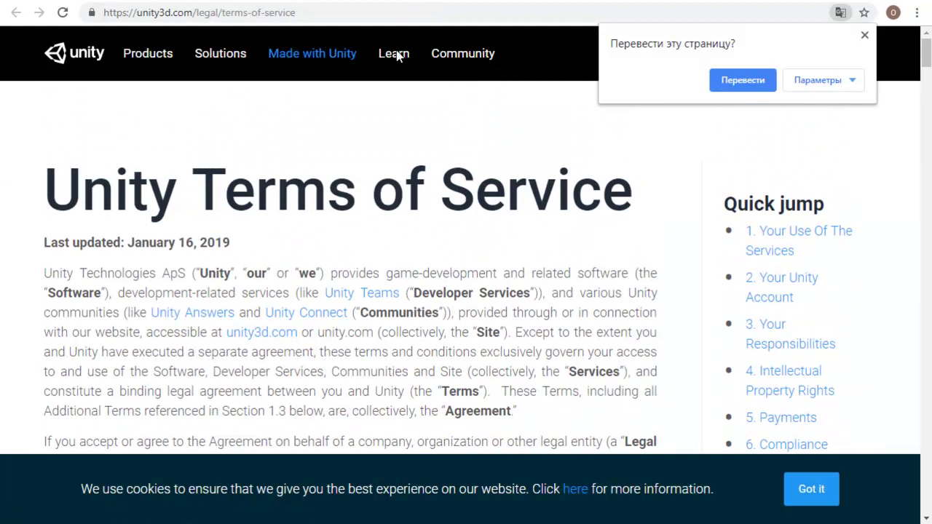
{"action": "scroll", "coordinate": [556, 244], "scroll_direction": "down", "scroll_amount": 3}
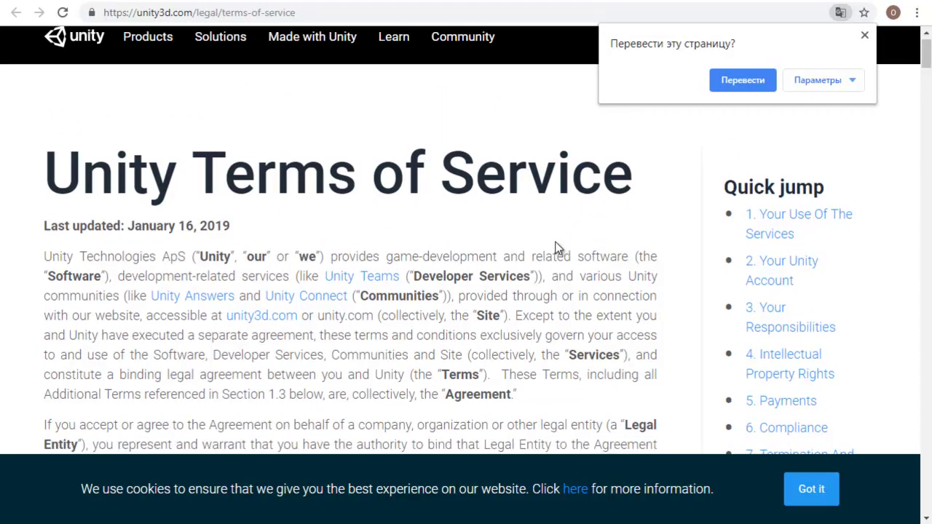
{"action": "scroll", "coordinate": [556, 244], "scroll_direction": "down", "scroll_amount": 1}
{"action": "scroll", "coordinate": [558, 248], "scroll_direction": "down", "scroll_amount": 1}
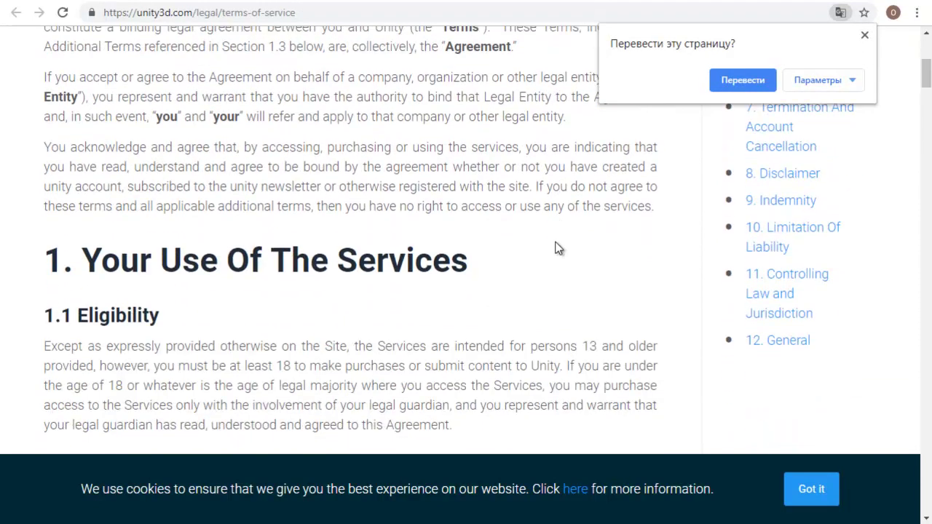
{"action": "scroll", "coordinate": [557, 248], "scroll_direction": "down", "scroll_amount": 1}
{"action": "scroll", "coordinate": [556, 247], "scroll_direction": "down", "scroll_amount": 3}
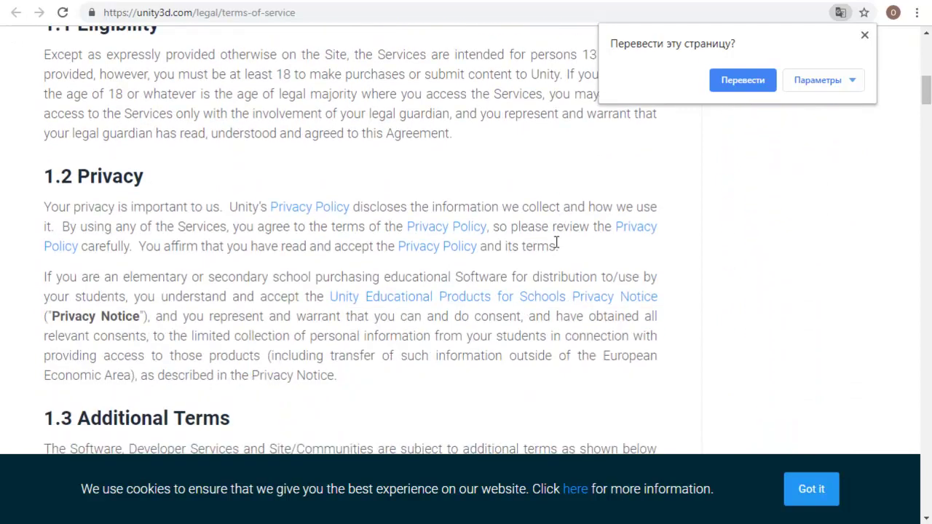
{"action": "scroll", "coordinate": [731, 118], "scroll_direction": "up", "scroll_amount": 3}
Dismiss the translation offer, scroll back to the top and return to the sign-up form.
{"action": "left_click", "coordinate": [866, 36]}
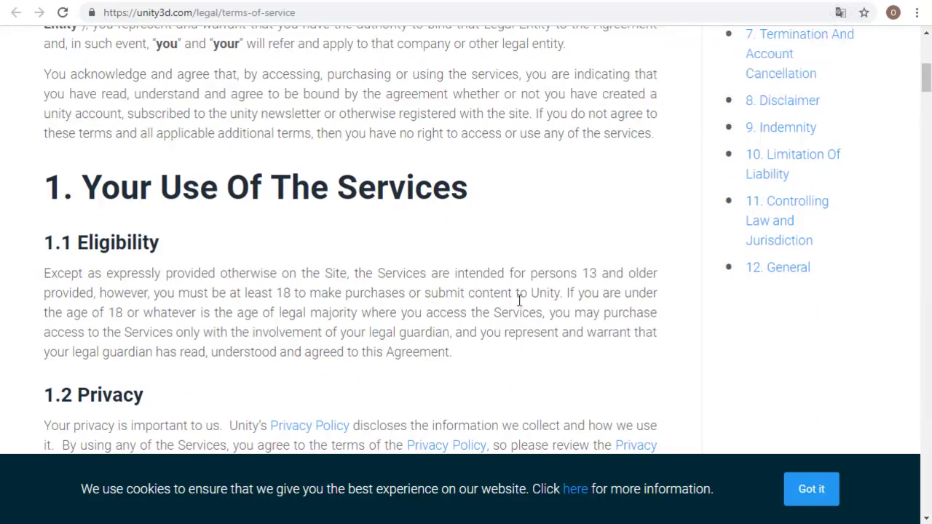
{"action": "scroll", "coordinate": [520, 300], "scroll_direction": "up", "scroll_amount": 2}
{"action": "scroll", "coordinate": [519, 300], "scroll_direction": "up", "scroll_amount": 2}
{"action": "scroll", "coordinate": [519, 301], "scroll_direction": "up", "scroll_amount": 2}
{"action": "scroll", "coordinate": [519, 300], "scroll_direction": "up", "scroll_amount": 2}
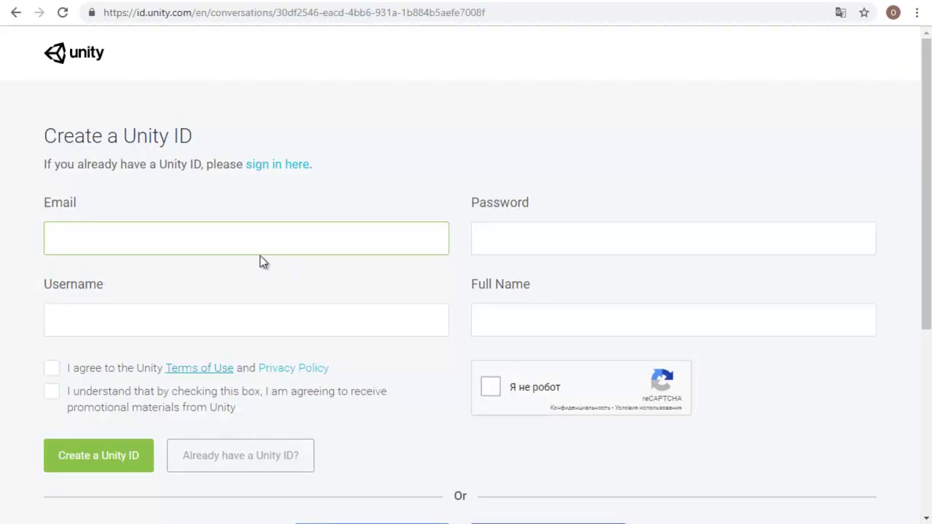
{"action": "left_click", "coordinate": [255, 240]}
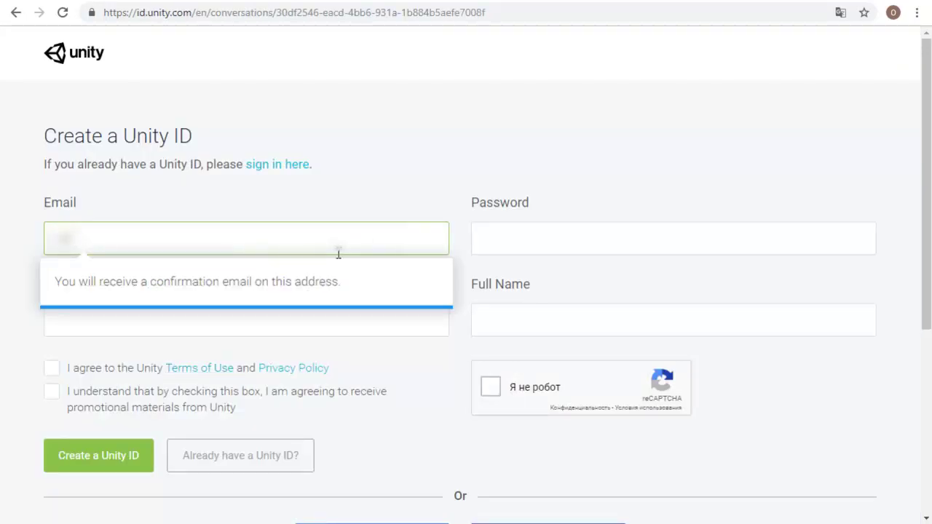
Enter the Gmail email address and a password meeting all five listed requirements.
{"action": "type", "text": "@gmail.com"}
{"action": "left_click", "coordinate": [527, 244]}
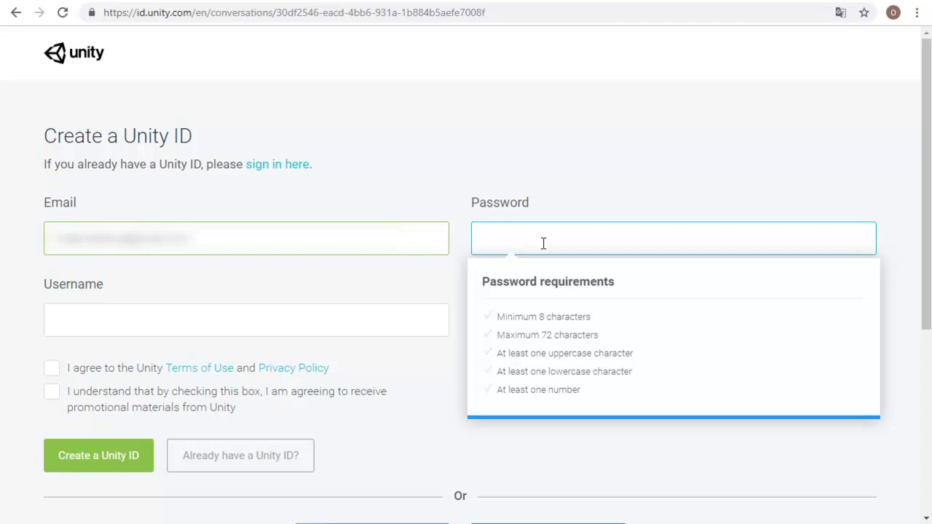
{"action": "type", "text": "12"}
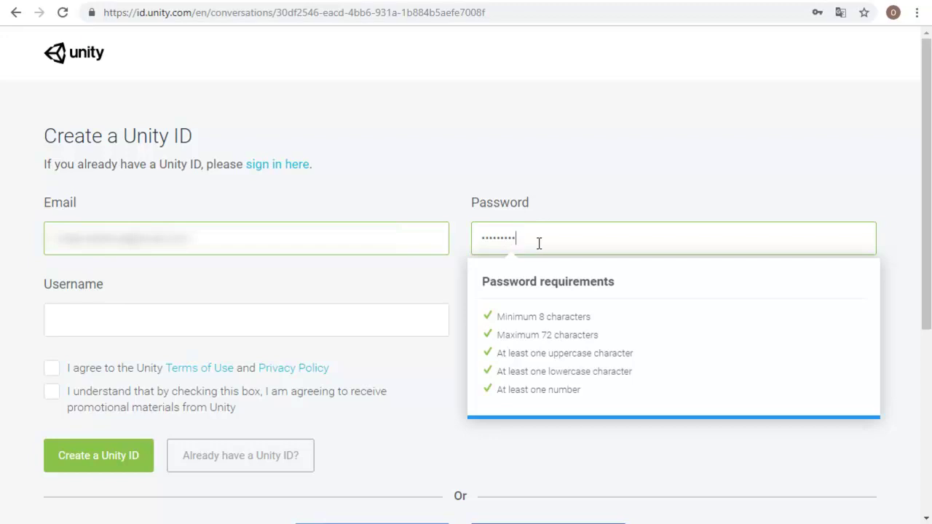
Enter a username, adding a character after the first was taken, then fill in the full name.
{"action": "left_click", "coordinate": [404, 317]}
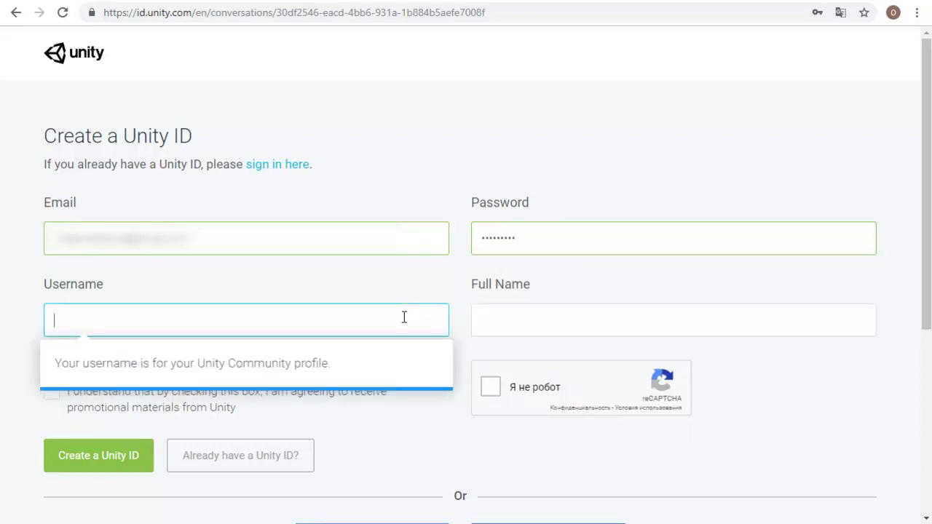
{"action": "type", "text": "Olga777"}
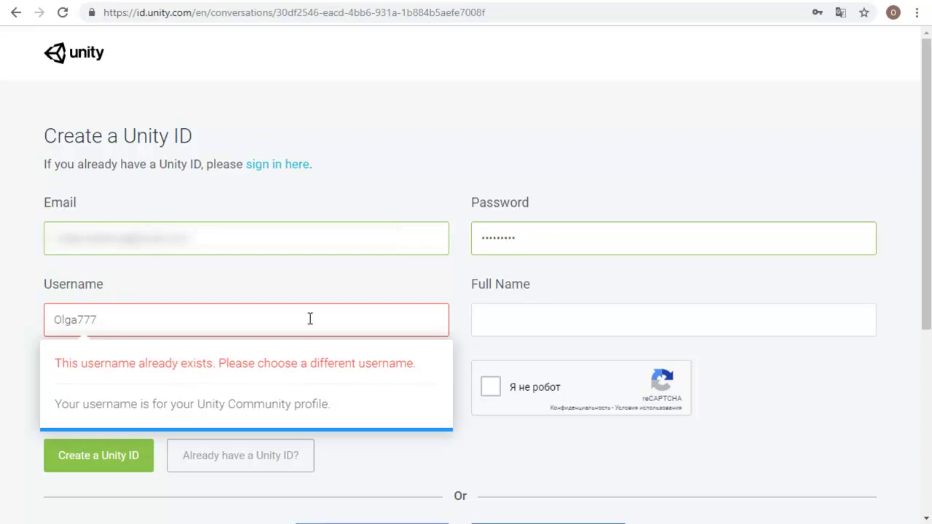
{"action": "type", "text": "E"}
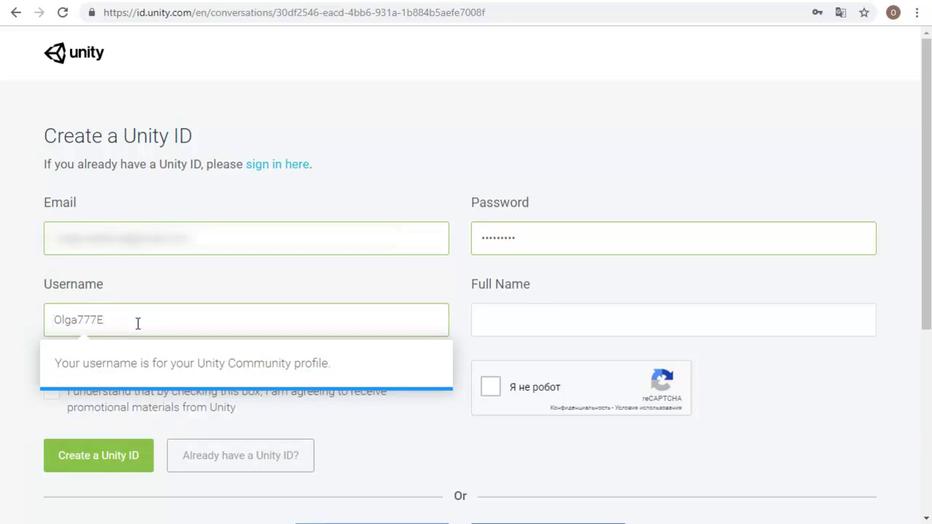
{"action": "left_click", "coordinate": [570, 313]}
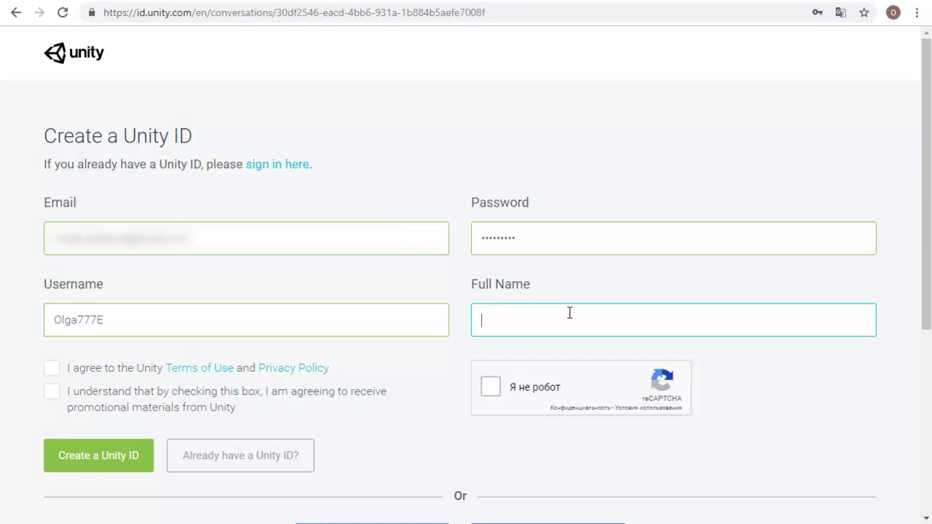
{"action": "type", "text": "EOE"}
Accept the Terms of Use, opt in to promotions, pass reCAPTCHA and submit the registration.
{"action": "left_click", "coordinate": [51, 369]}
{"action": "left_click", "coordinate": [51, 392]}
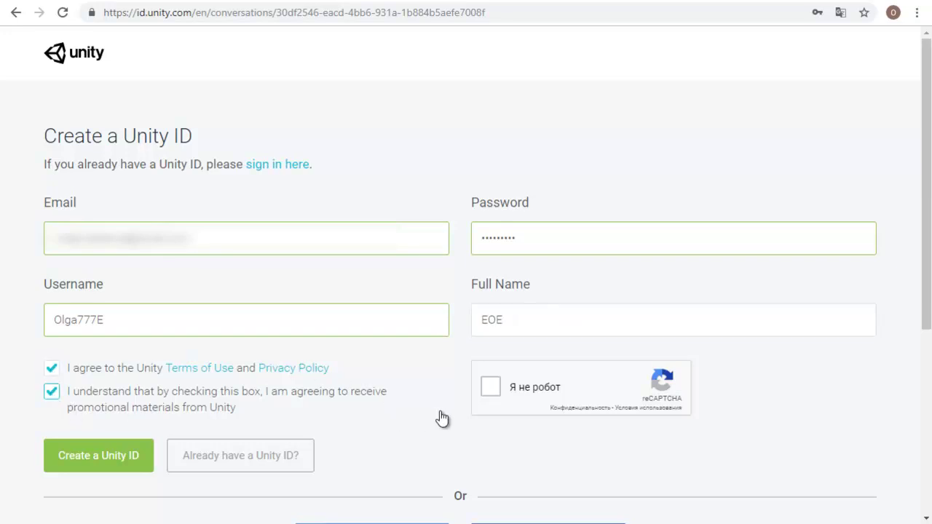
{"action": "left_click", "coordinate": [491, 389]}
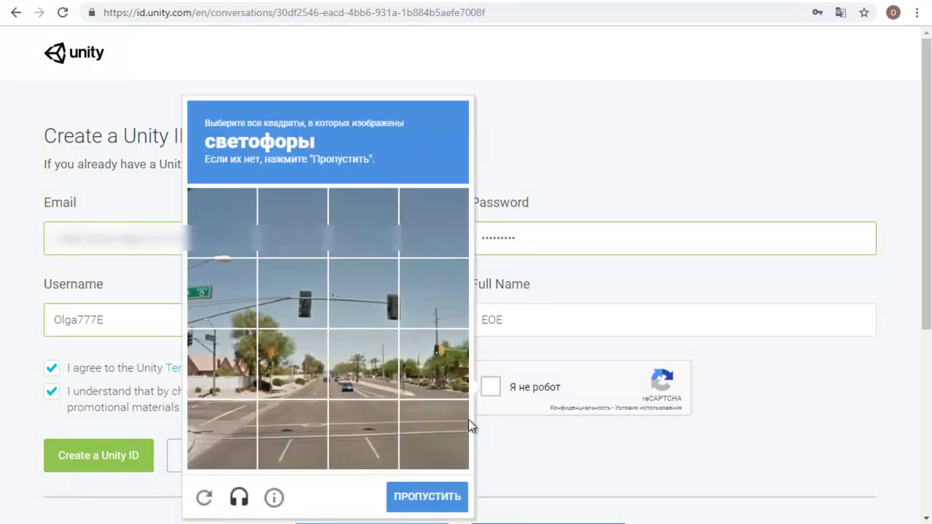
{"action": "left_click", "coordinate": [107, 462]}
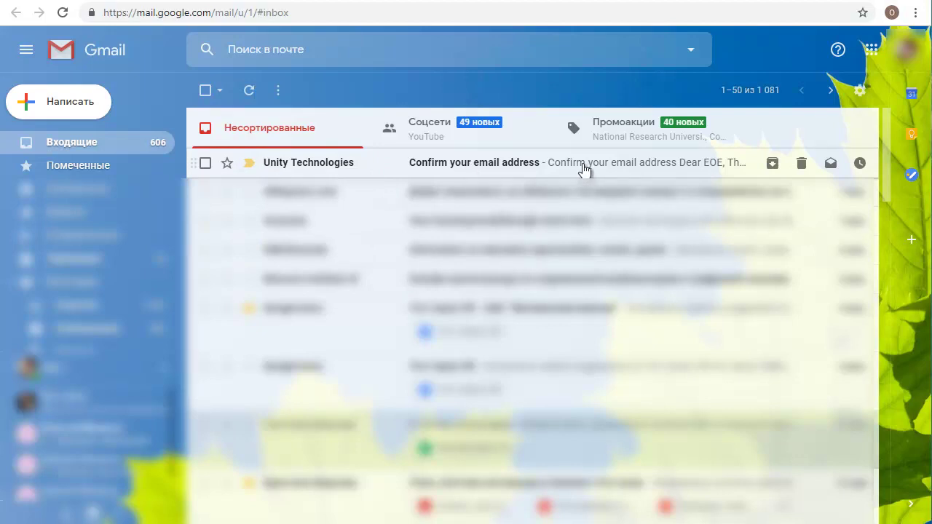
Open Unity's confirmation email in Gmail and follow its confirm-email link.
{"action": "left_click", "coordinate": [584, 168]}
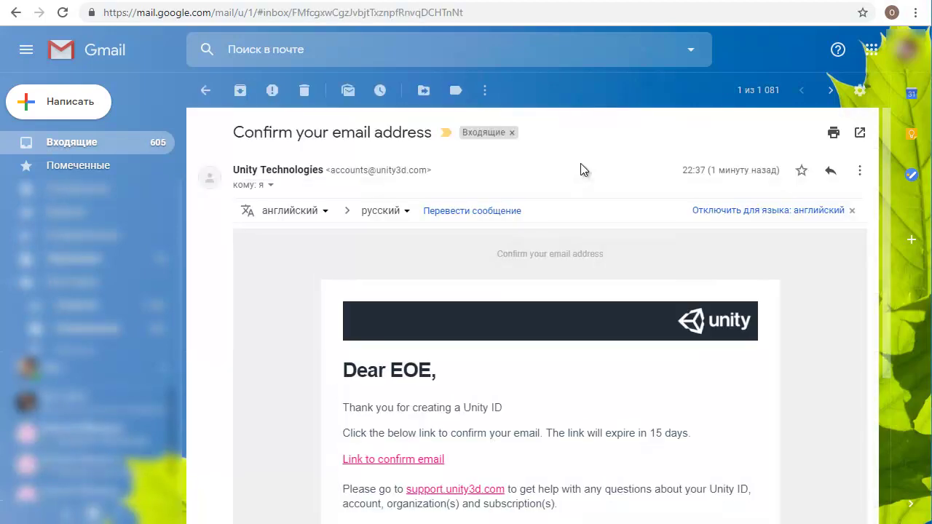
{"action": "scroll", "coordinate": [579, 371], "scroll_direction": "down", "scroll_amount": 1}
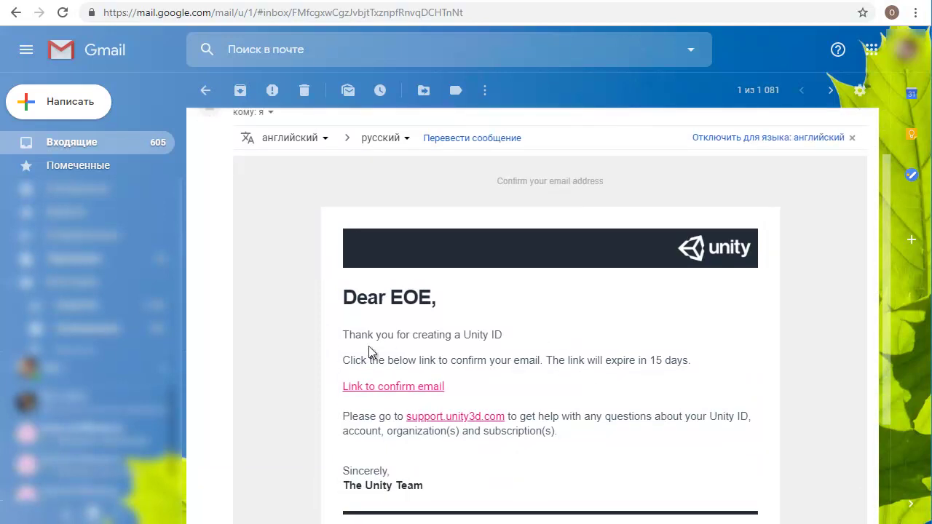
{"action": "scroll", "coordinate": [547, 342], "scroll_direction": "down", "scroll_amount": 1}
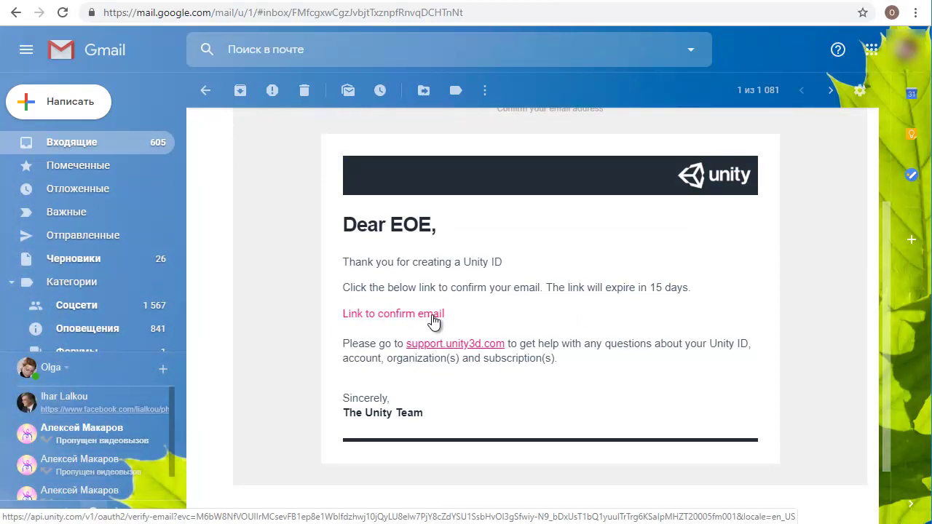
{"action": "left_click", "coordinate": [423, 315]}
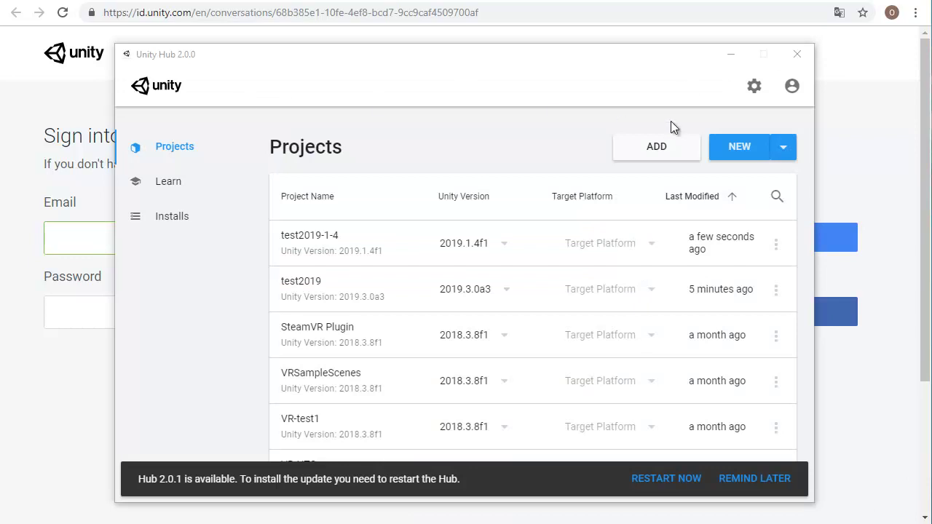
Sign in to Unity Hub with the new account's email and password.
{"action": "left_click", "coordinate": [793, 89]}
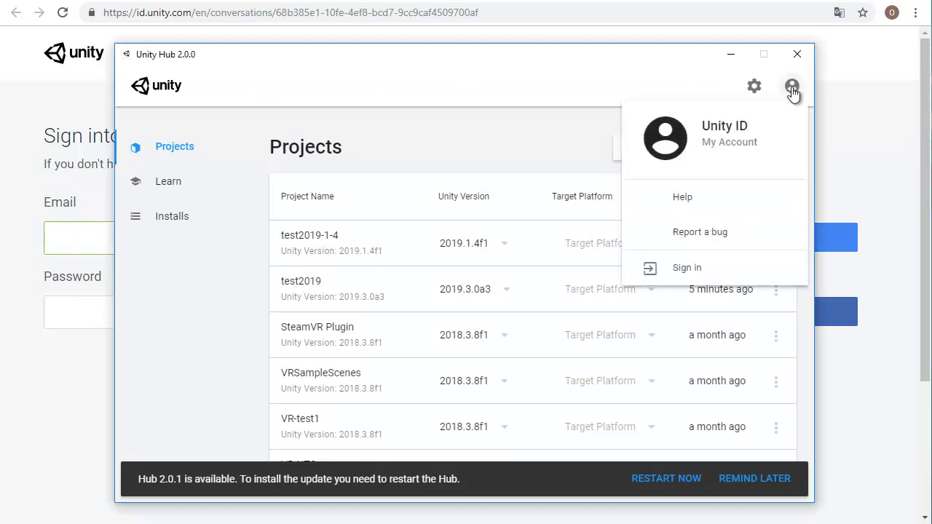
{"action": "left_click", "coordinate": [700, 269]}
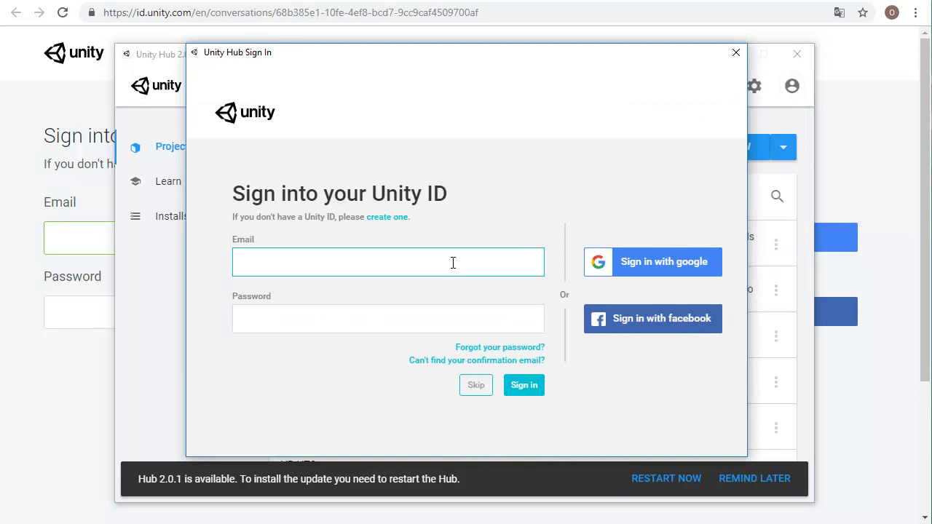
{"action": "type", "text": "use"}
{"action": "type", "text": "rna"}
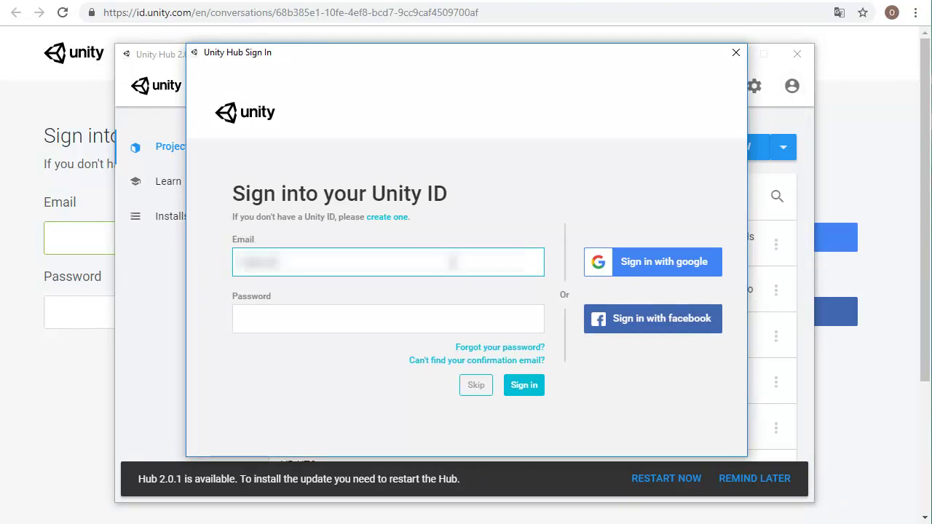
{"action": "type", "text": "me@gma"}
{"action": "key", "text": "Tab"}
{"action": "type", "text": "•••••••••"}
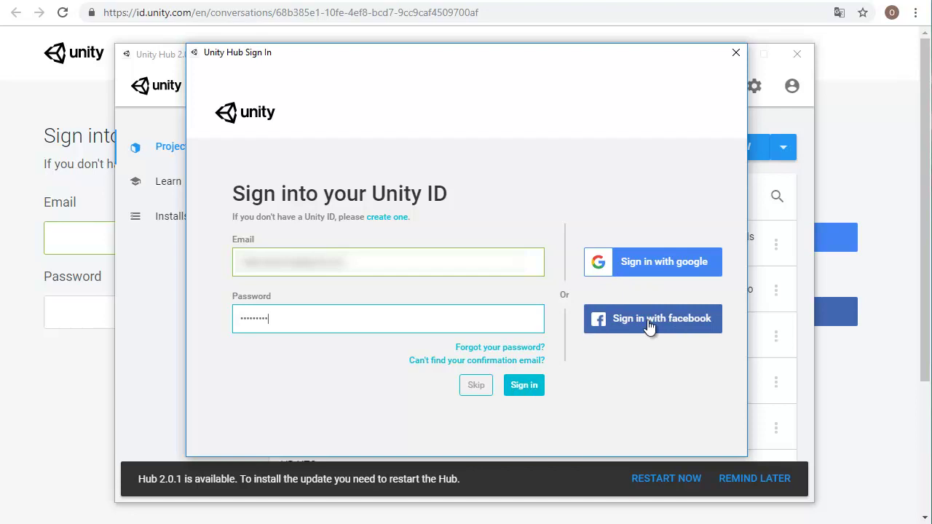
{"action": "left_click", "coordinate": [522, 392]}
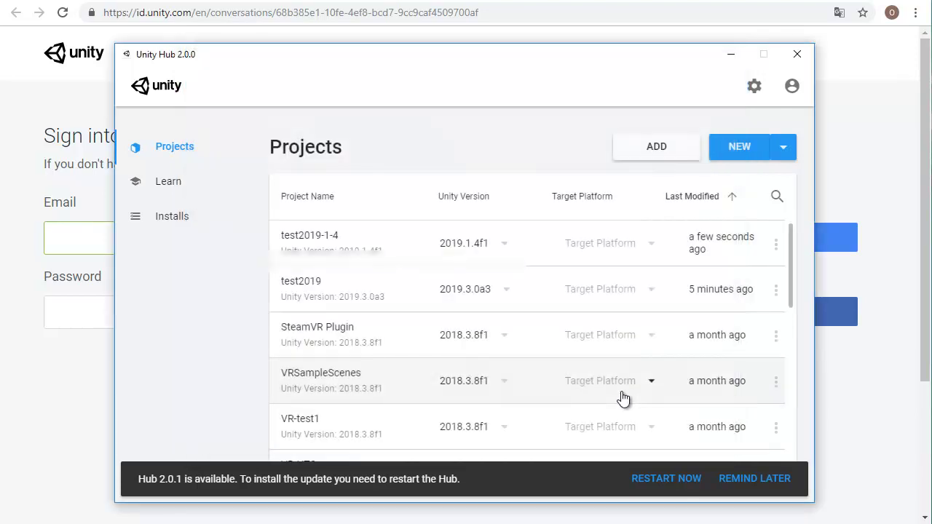
Check the account menu, then go to Preferences > License Management and activate a new license.
{"action": "left_click", "coordinate": [791, 89]}
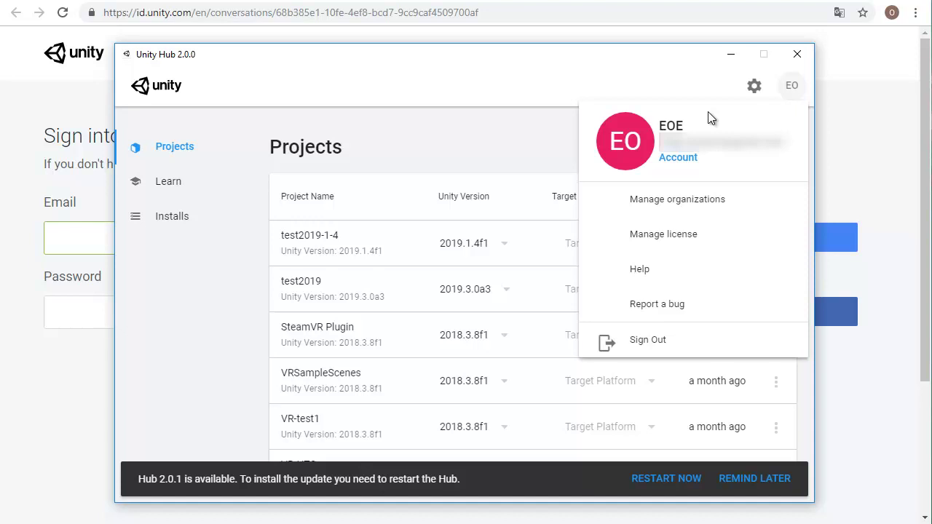
{"action": "left_click", "coordinate": [712, 118]}
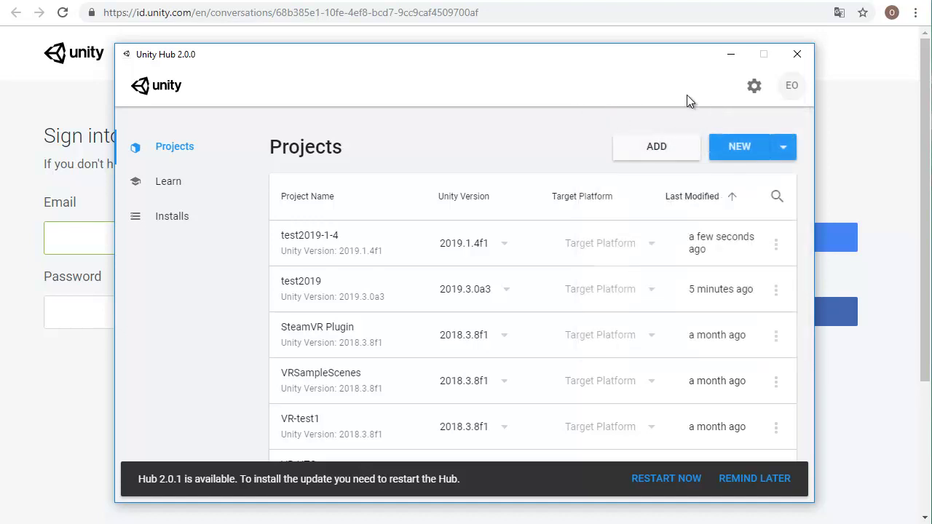
{"action": "left_click", "coordinate": [754, 88]}
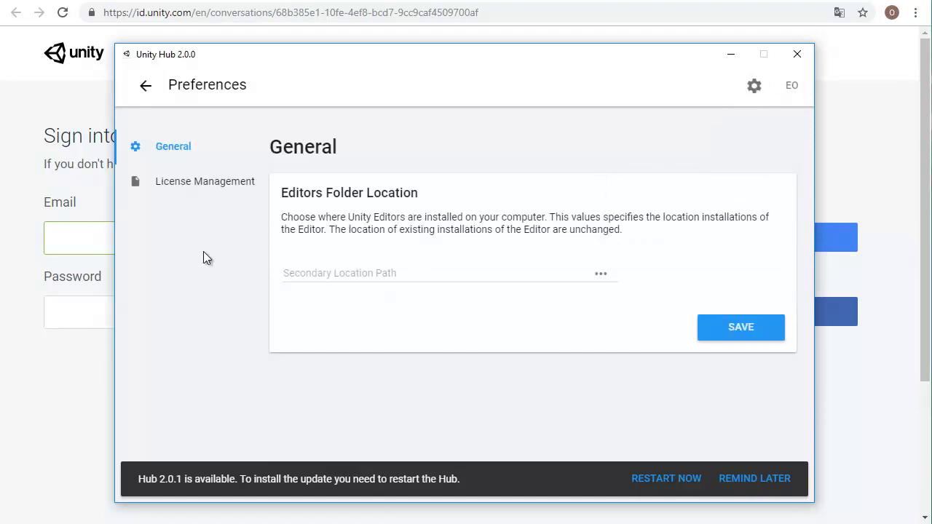
{"action": "left_click", "coordinate": [208, 189]}
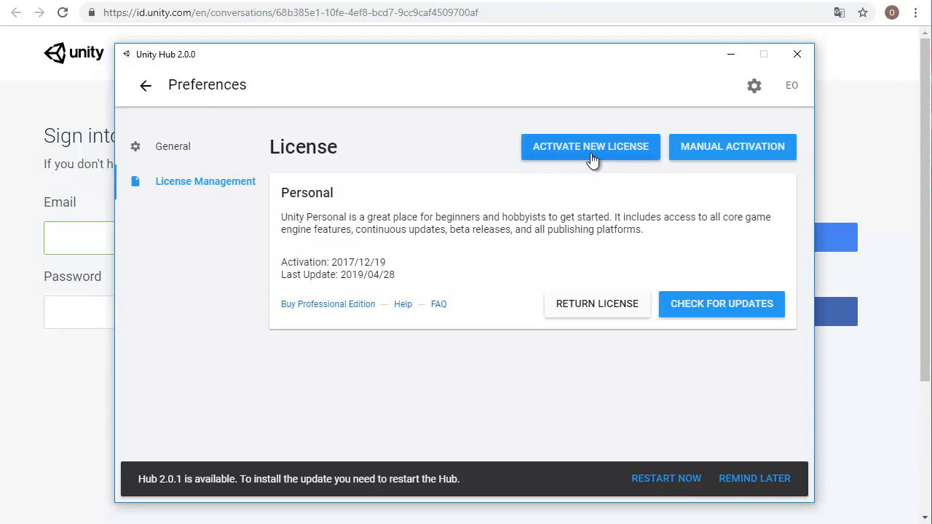
{"action": "left_click", "coordinate": [592, 159]}
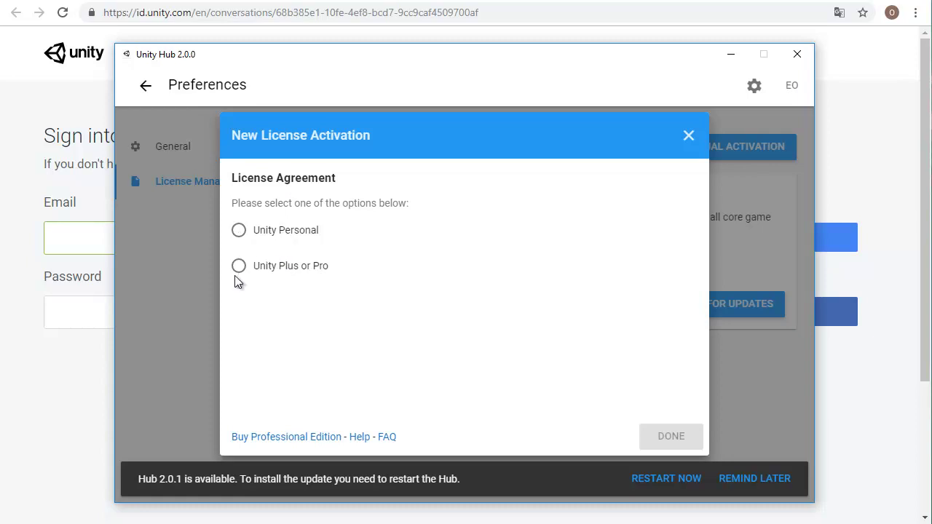
Activate Unity Personal, declaring no professional use of Unity.
{"action": "left_click", "coordinate": [239, 232]}
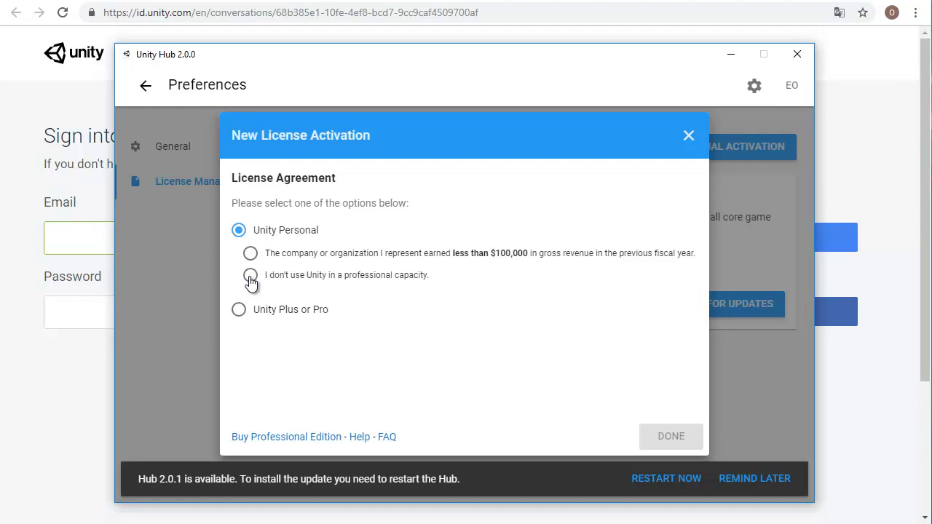
{"action": "left_click", "coordinate": [250, 279]}
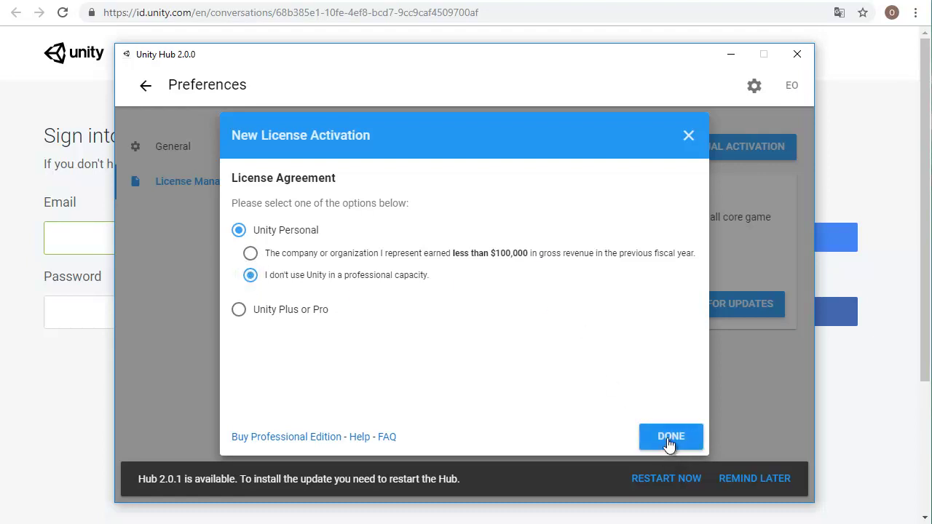
{"action": "left_click", "coordinate": [668, 438]}
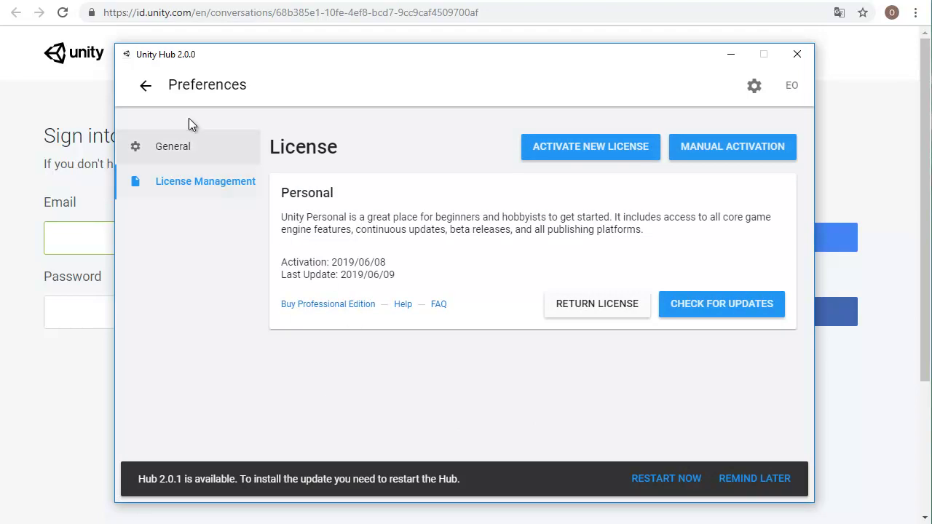
Leave Preferences for the Projects list and show the installed Unity versions for a new project.
{"action": "left_click", "coordinate": [146, 89]}
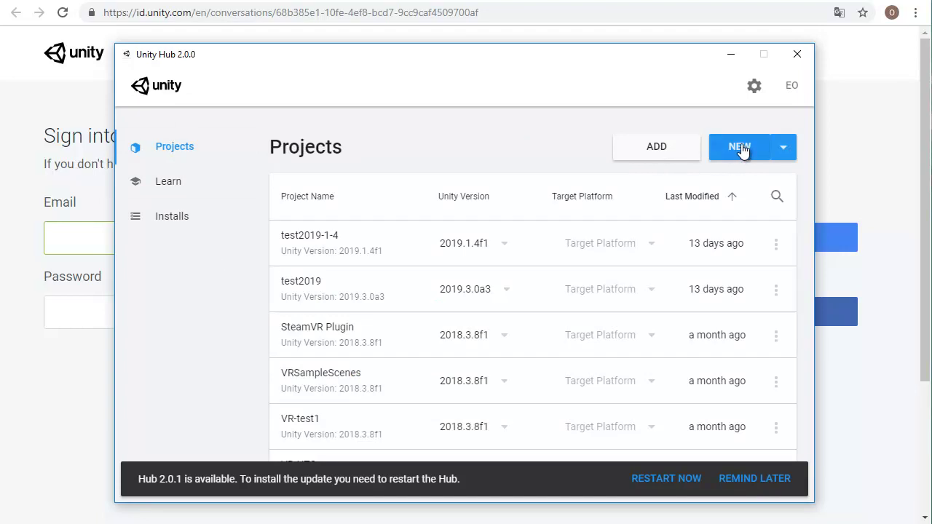
{"action": "left_click", "coordinate": [787, 153]}
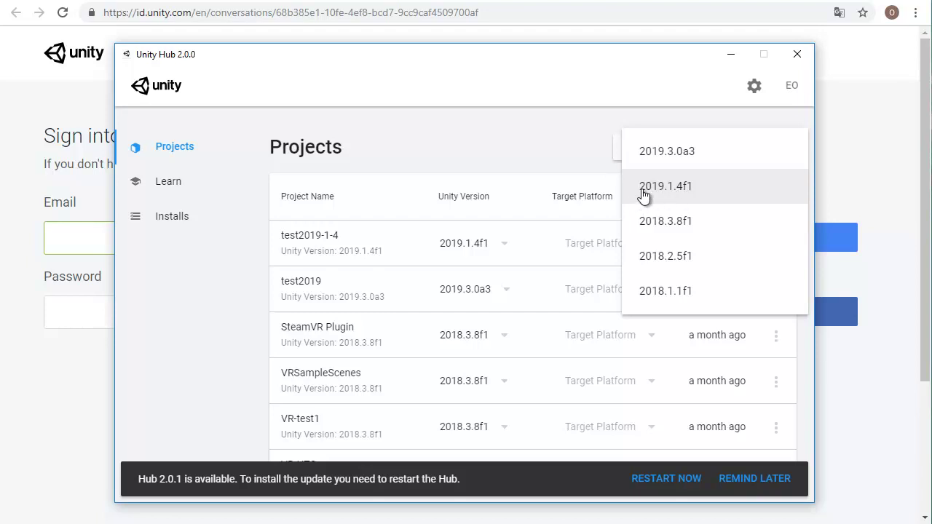
Pick Unity 2019.1.4f1 to bring up the new 3D project dialog, 'New Unity Project' in D:\Unity.
{"action": "left_click", "coordinate": [737, 191]}
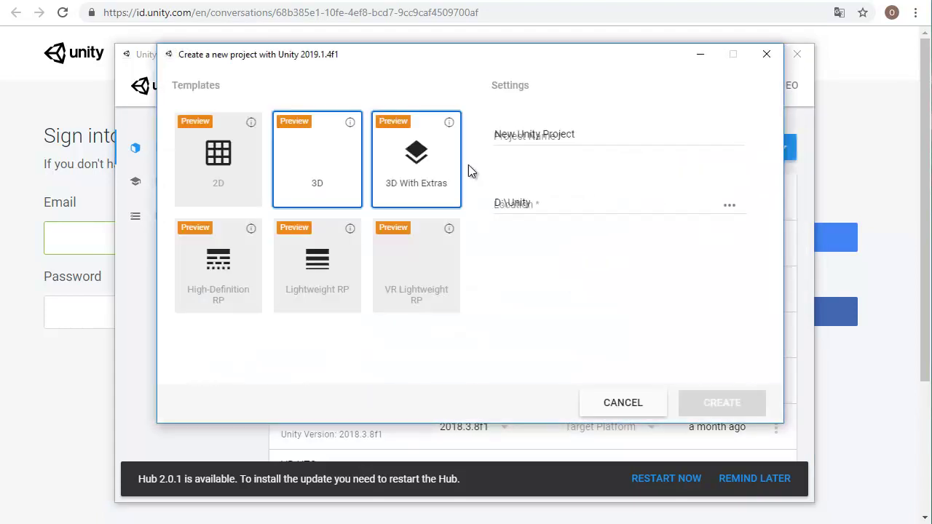